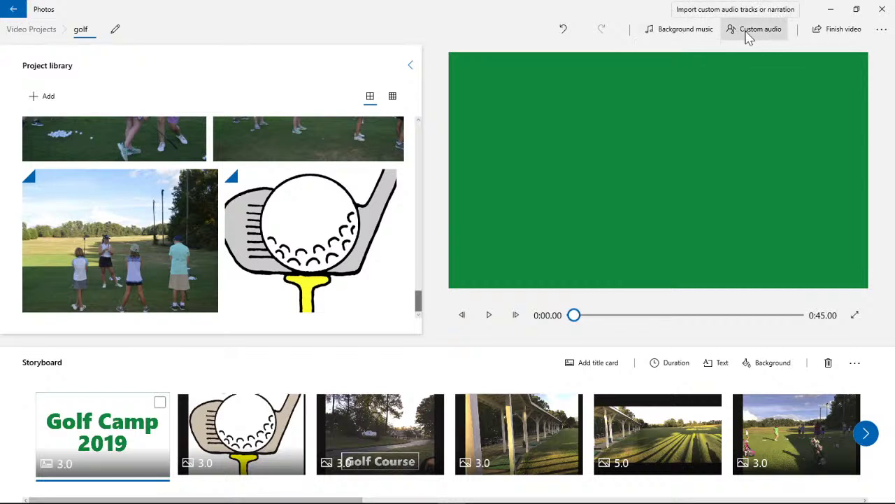
Step: Check which file formats the custom audio import accepts, and return to the golf project without adding a file
{"action": "left_click", "coordinate": [749, 38]}
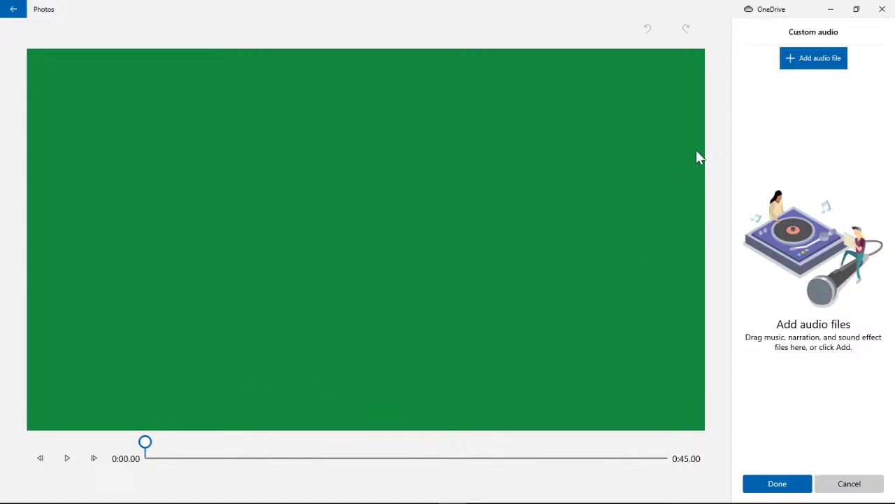
{"action": "left_click", "coordinate": [812, 62]}
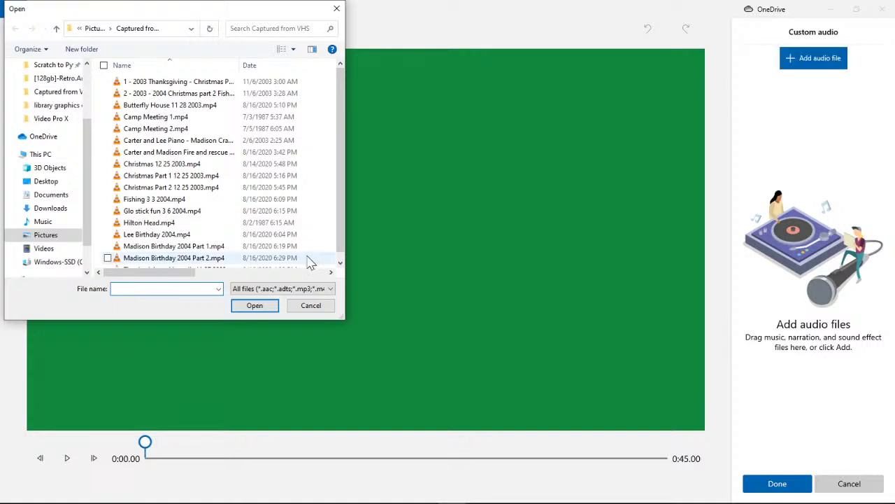
{"action": "left_click", "coordinate": [335, 290]}
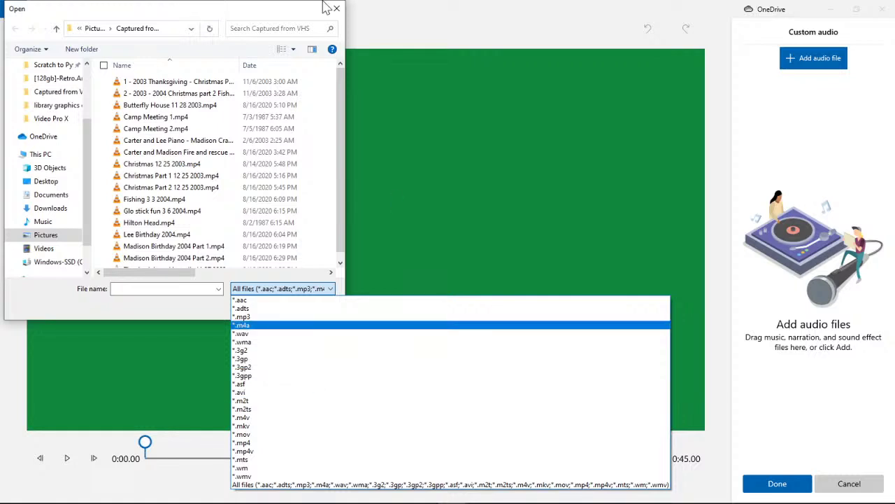
{"action": "left_click", "coordinate": [285, 15]}
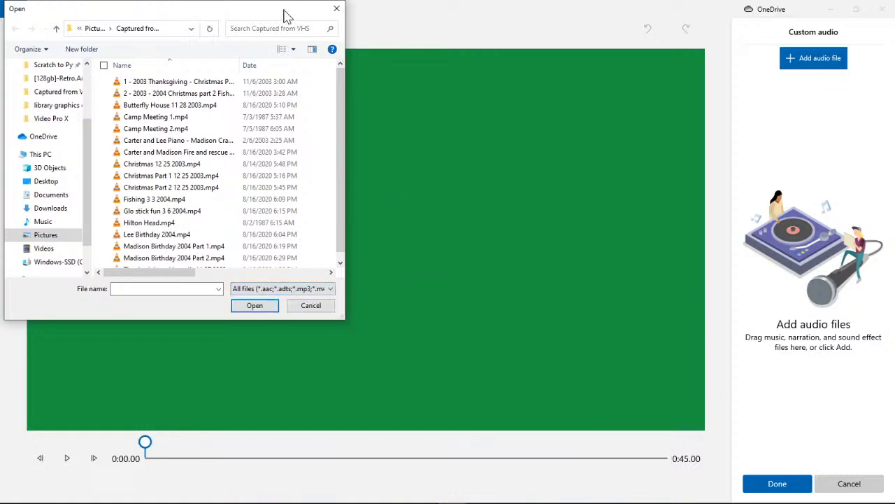
{"action": "left_click", "coordinate": [333, 10]}
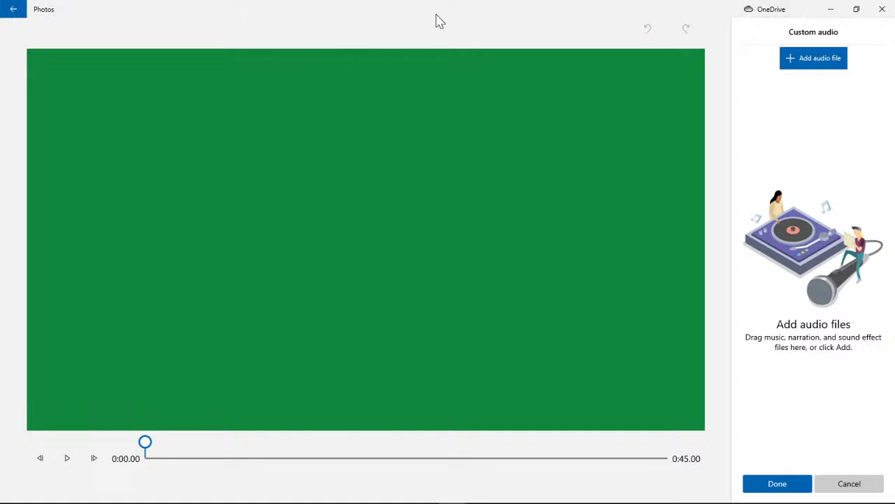
{"action": "left_click", "coordinate": [14, 10]}
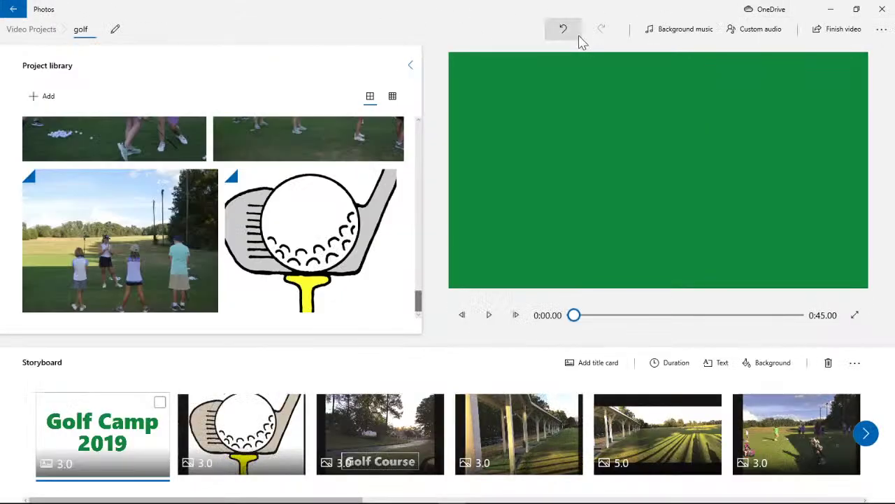
Step: Open the background music selection and preview the tracks Amplified, Anodized, Arcade Party, Block Party and Blossoming
{"action": "left_click", "coordinate": [685, 34]}
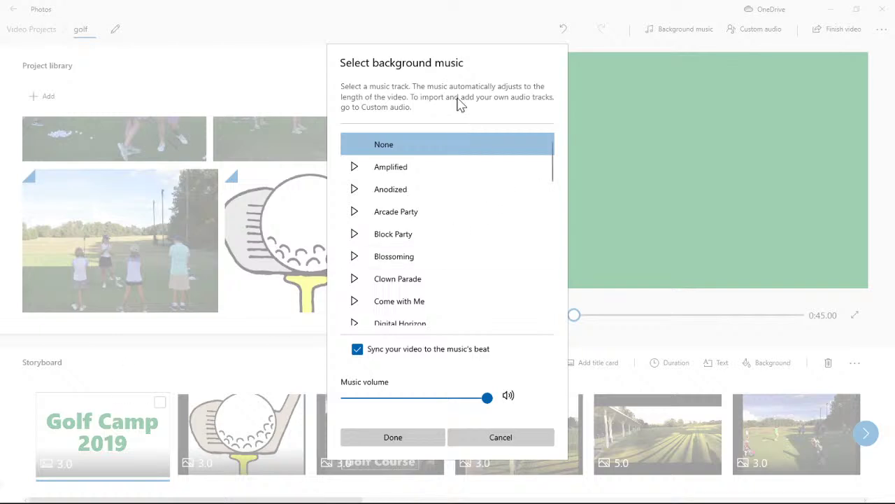
{"action": "left_click", "coordinate": [413, 169]}
{"action": "left_click", "coordinate": [355, 170]}
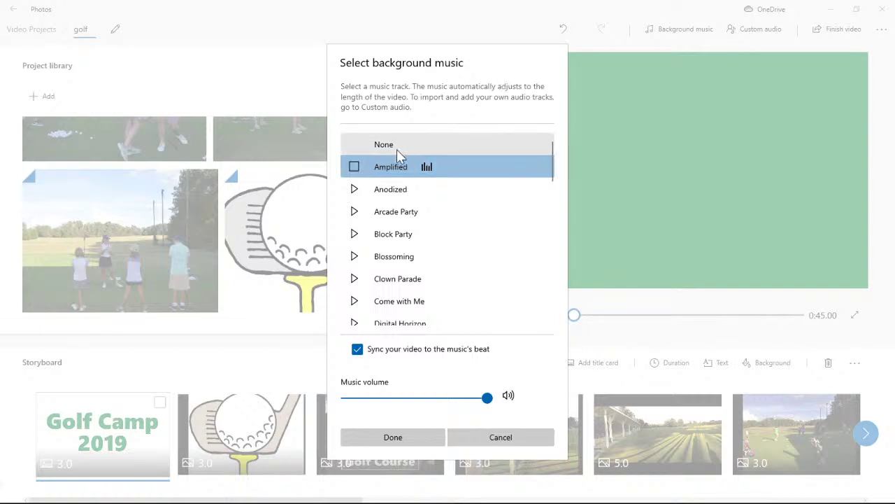
{"action": "left_click", "coordinate": [353, 165]}
{"action": "left_click", "coordinate": [355, 189]}
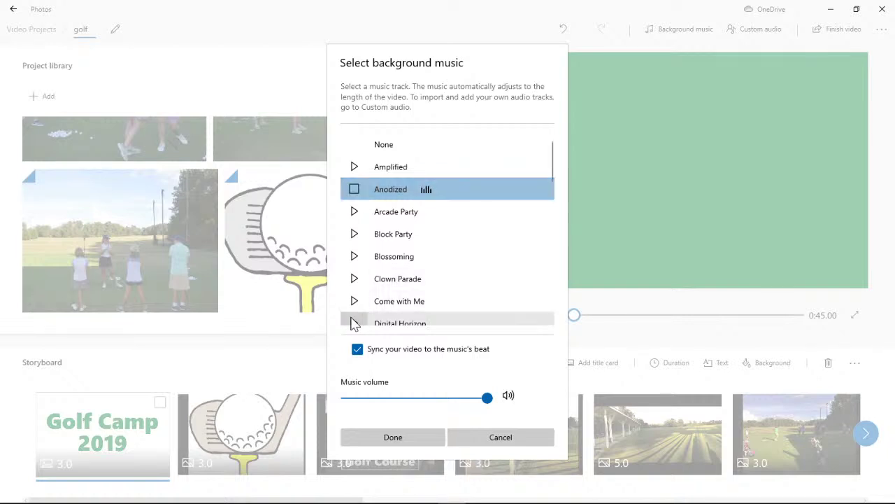
{"action": "left_click", "coordinate": [355, 212]}
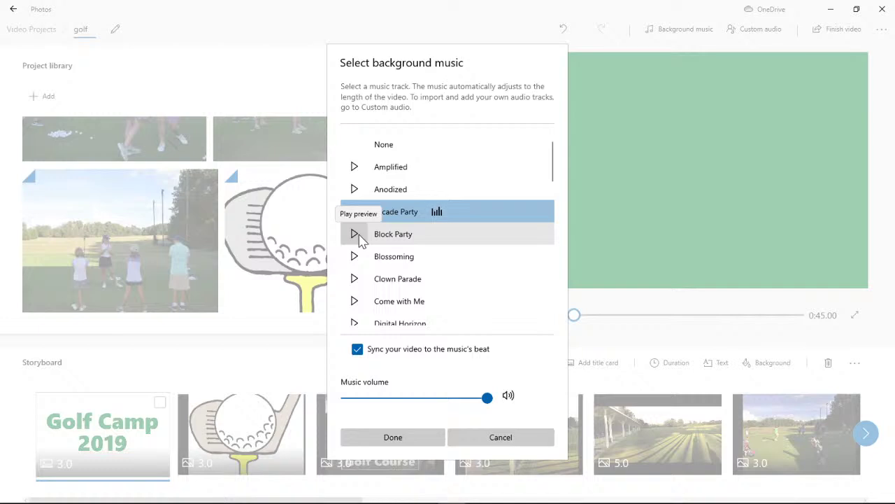
{"action": "left_click", "coordinate": [355, 234]}
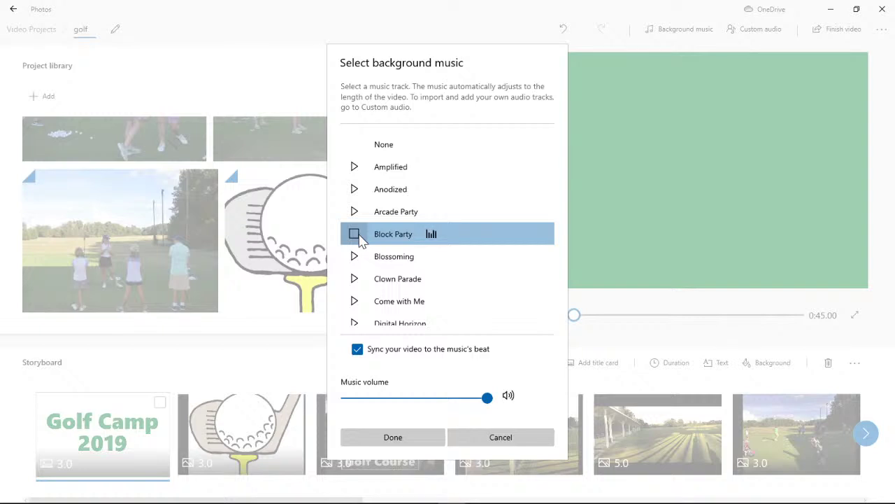
{"action": "left_click", "coordinate": [355, 256]}
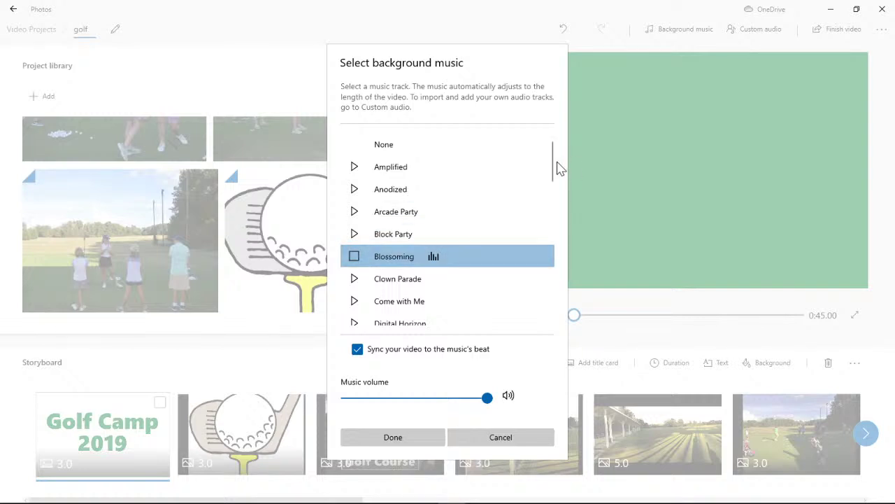
Step: Preview the background music tracks Clown Parade, Come with Me, Digital Horizon and Distant Ocean
{"action": "left_click_drag", "start_coordinate": [550, 168], "coordinate": [550, 195]}
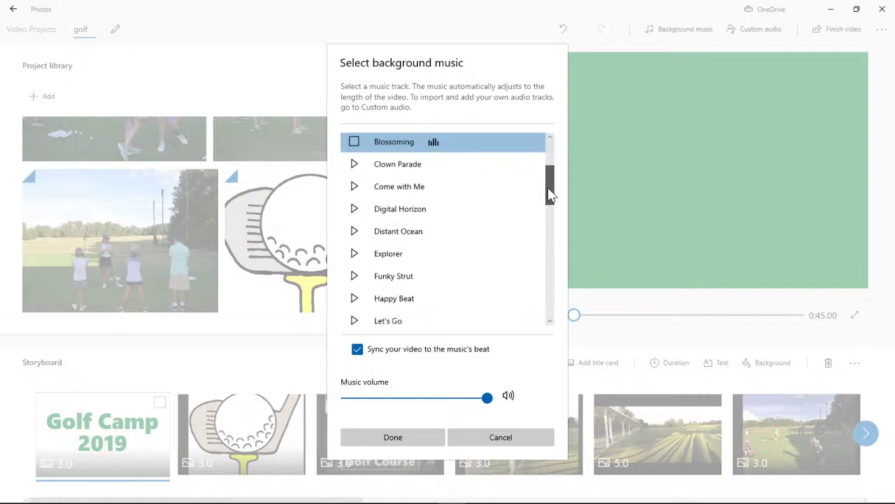
{"action": "left_click", "coordinate": [355, 166]}
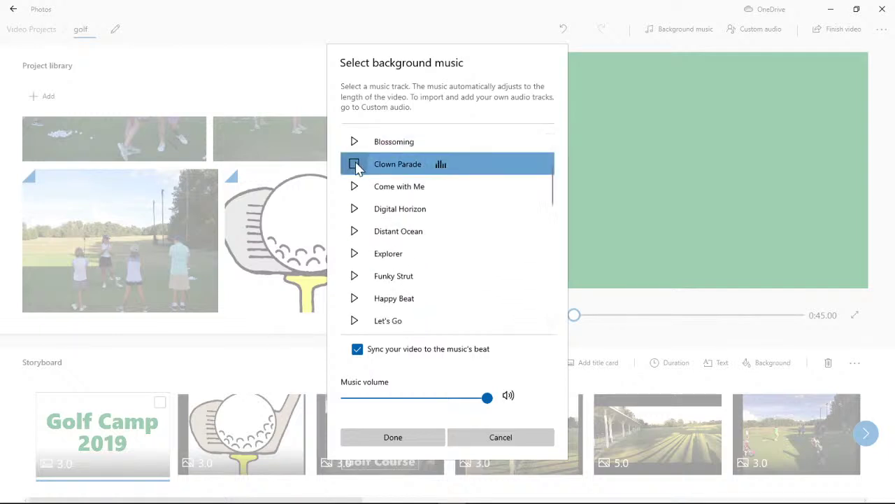
{"action": "left_click", "coordinate": [355, 188]}
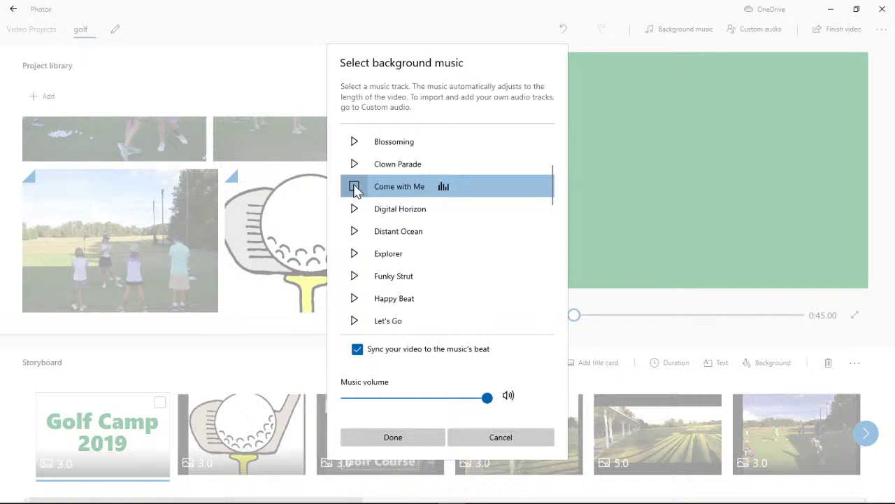
{"action": "left_click", "coordinate": [354, 208]}
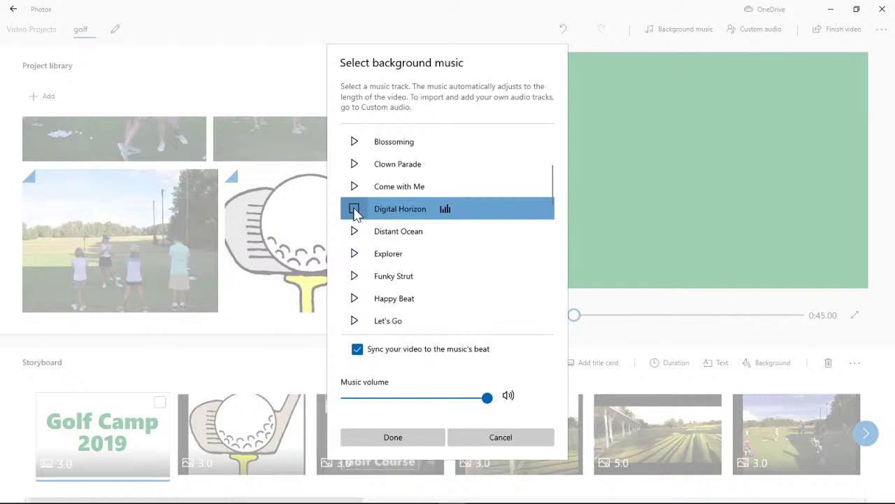
{"action": "left_click", "coordinate": [354, 231]}
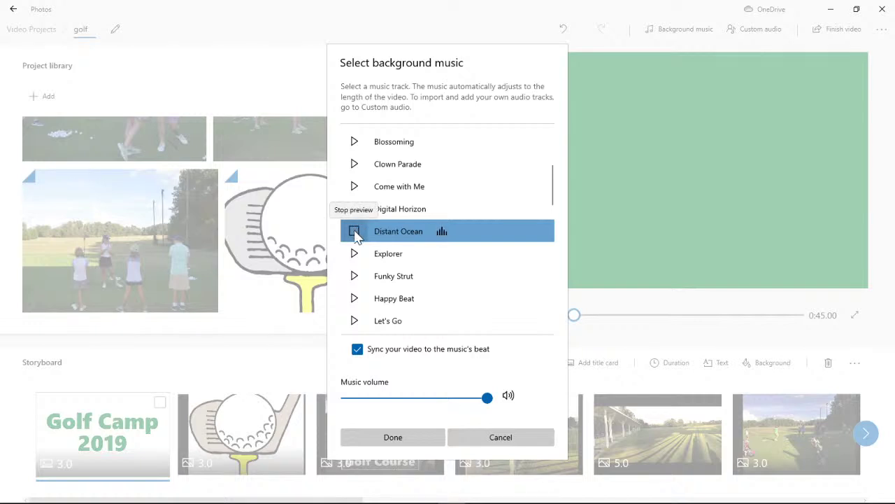
Step: Preview the background music tracks Explorer, Funky Strut, Happy Beat, Let's Go, Misty Mountaintop and Mood Groove
{"action": "left_click_drag", "start_coordinate": [553, 193], "coordinate": [553, 213]}
{"action": "left_click", "coordinate": [355, 169]}
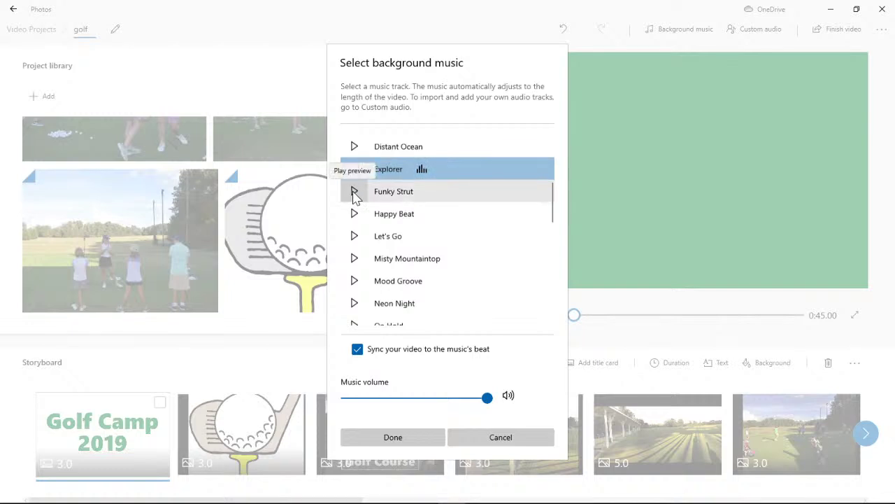
{"action": "left_click", "coordinate": [354, 192]}
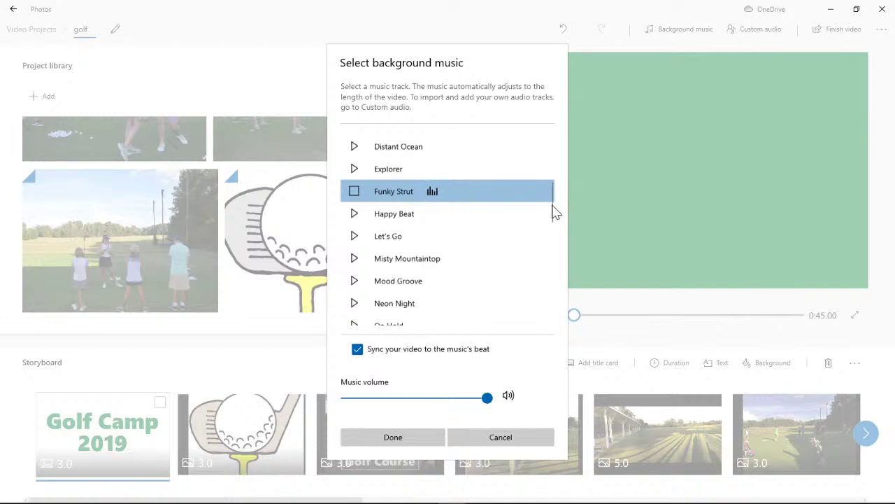
{"action": "scroll", "coordinate": [548, 211], "scroll_direction": "down", "scroll_amount": 1}
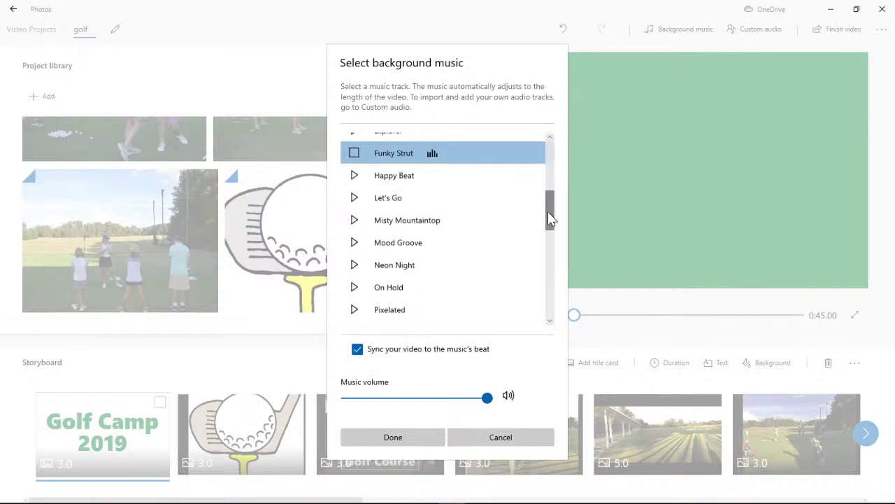
{"action": "left_click", "coordinate": [354, 176]}
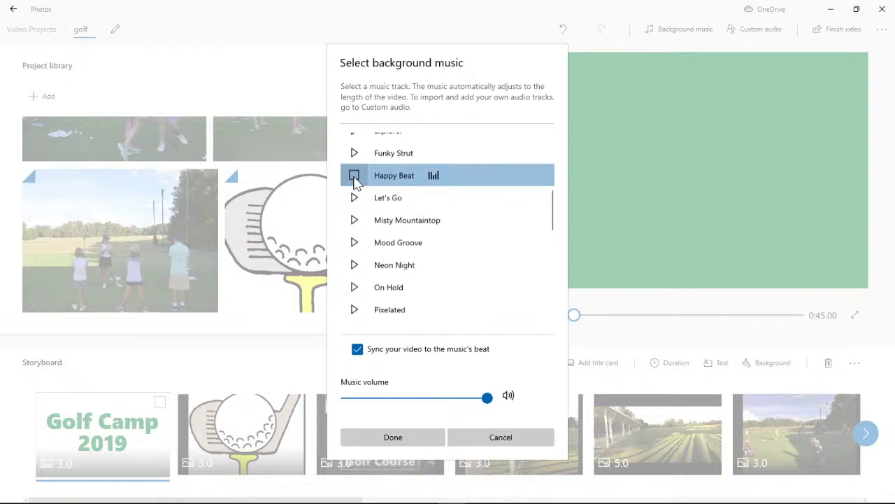
{"action": "left_click", "coordinate": [354, 198]}
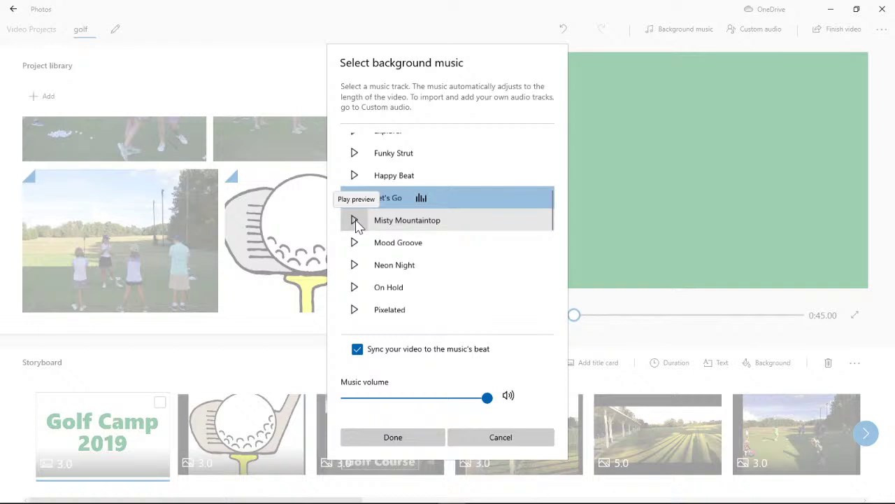
{"action": "left_click", "coordinate": [354, 220]}
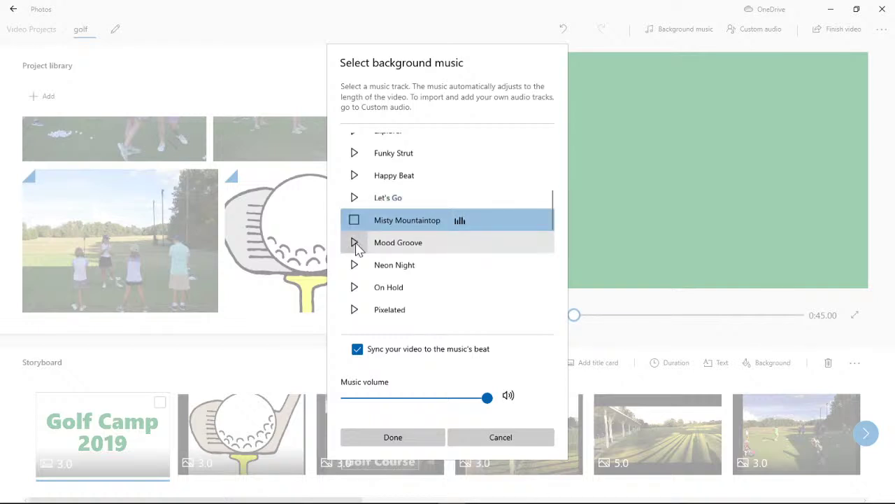
{"action": "left_click", "coordinate": [354, 243]}
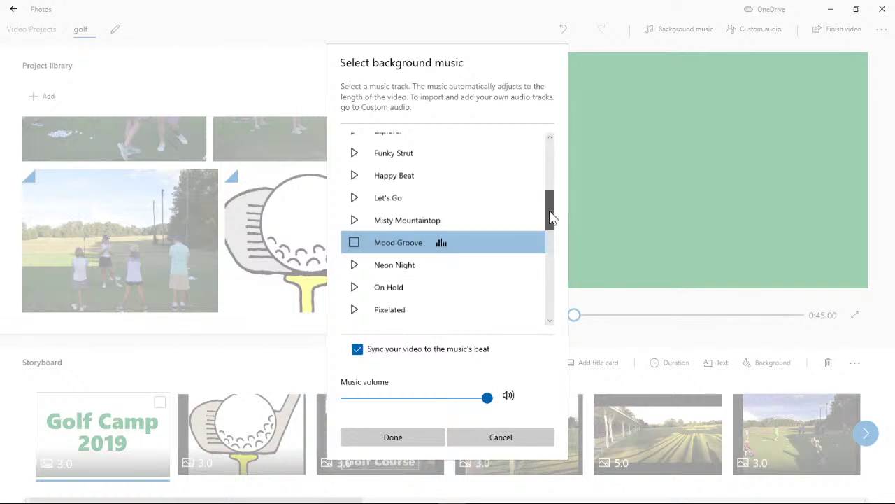
Step: Preview the background music tracks Neon Night, On Hold, Pixelated, Ravel - String Quartet in F Major and Rebel Summer
{"action": "left_click_drag", "start_coordinate": [552, 216], "coordinate": [551, 238]}
{"action": "left_click", "coordinate": [354, 164]}
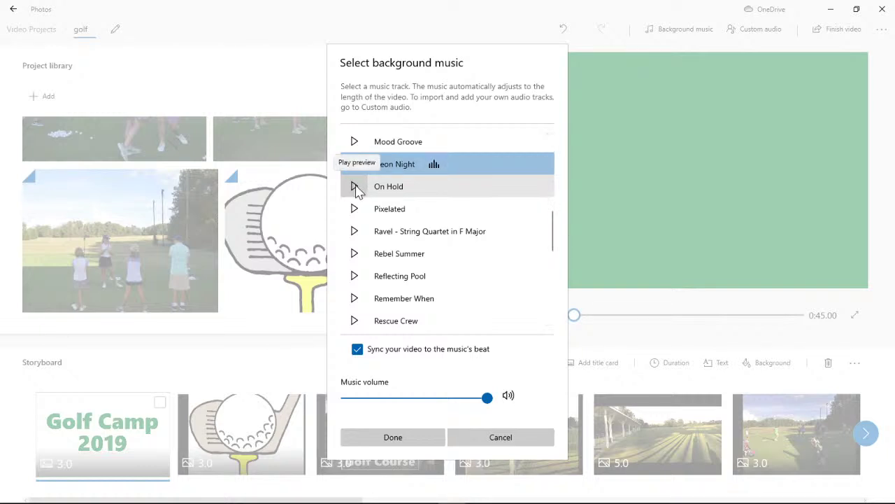
{"action": "left_click", "coordinate": [356, 188]}
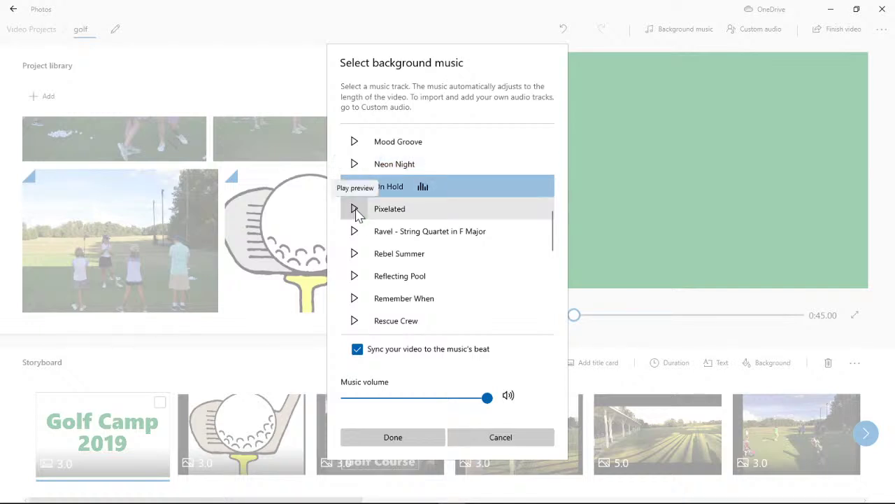
{"action": "left_click", "coordinate": [354, 210]}
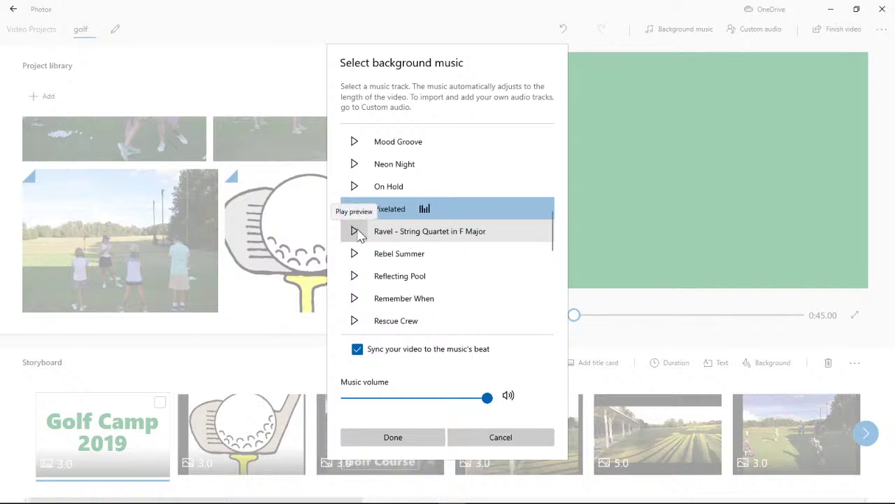
{"action": "left_click", "coordinate": [355, 231]}
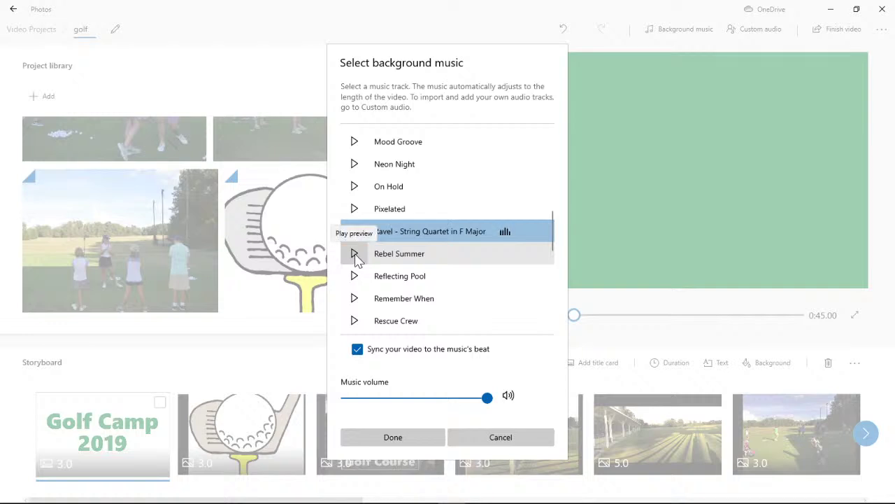
{"action": "left_click", "coordinate": [356, 256]}
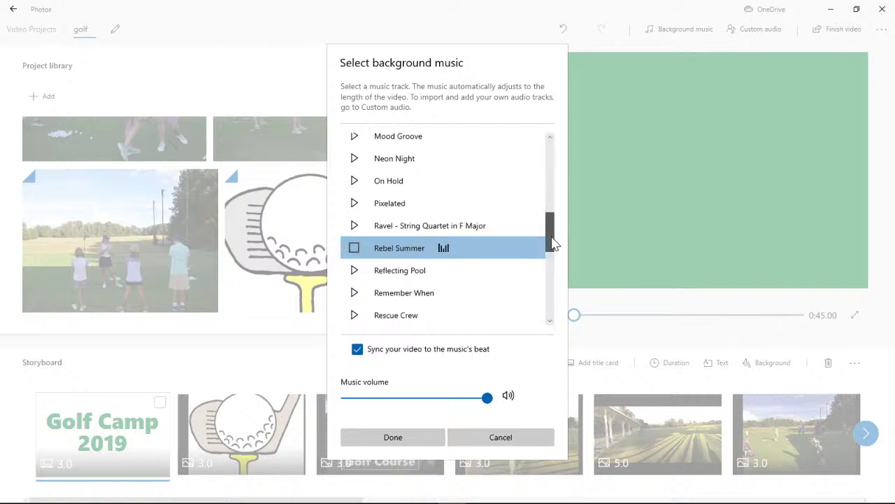
Step: Preview the background music tracks Reflecting Pool, Spooky Story, Wedding March and Vivaldi Concerto
{"action": "left_click_drag", "start_coordinate": [553, 243], "coordinate": [552, 264]}
{"action": "left_click", "coordinate": [358, 170]}
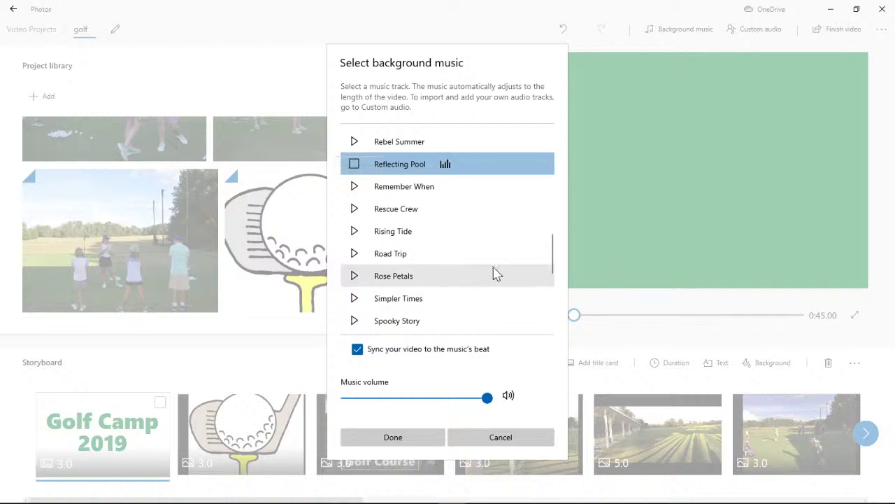
{"action": "left_click", "coordinate": [354, 321]}
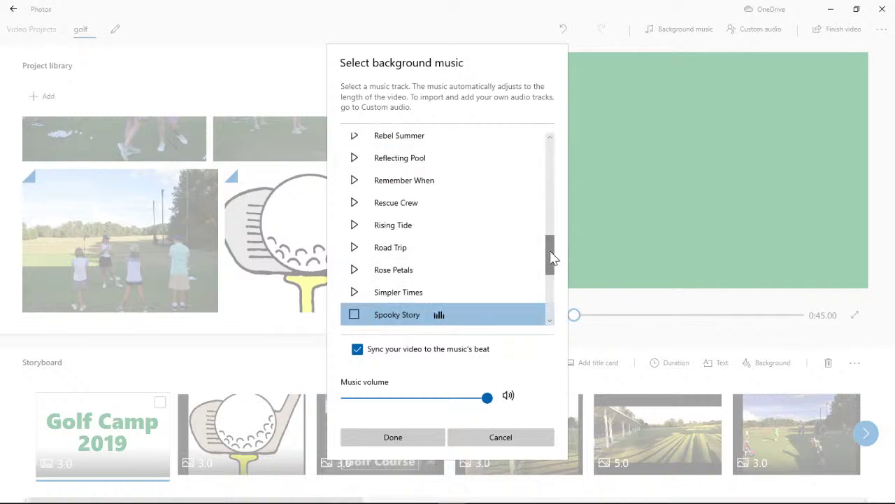
{"action": "left_click_drag", "start_coordinate": [552, 258], "coordinate": [553, 291]}
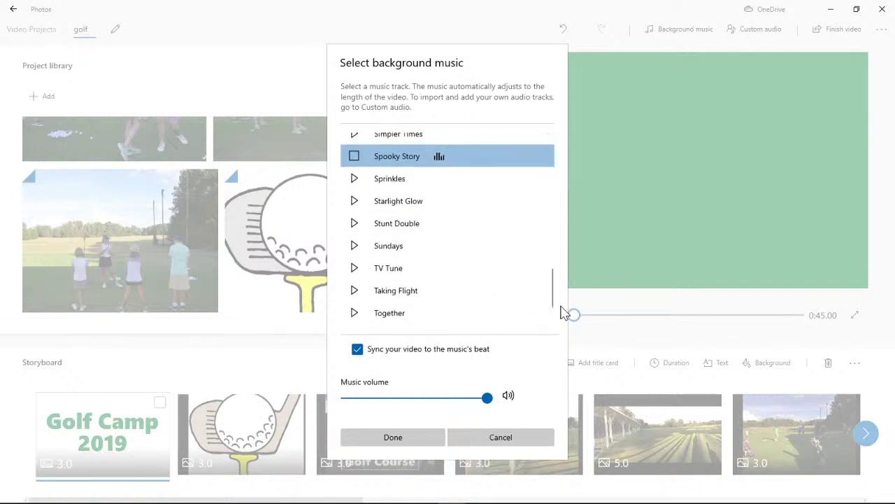
{"action": "left_click_drag", "start_coordinate": [552, 291], "coordinate": [552, 309]}
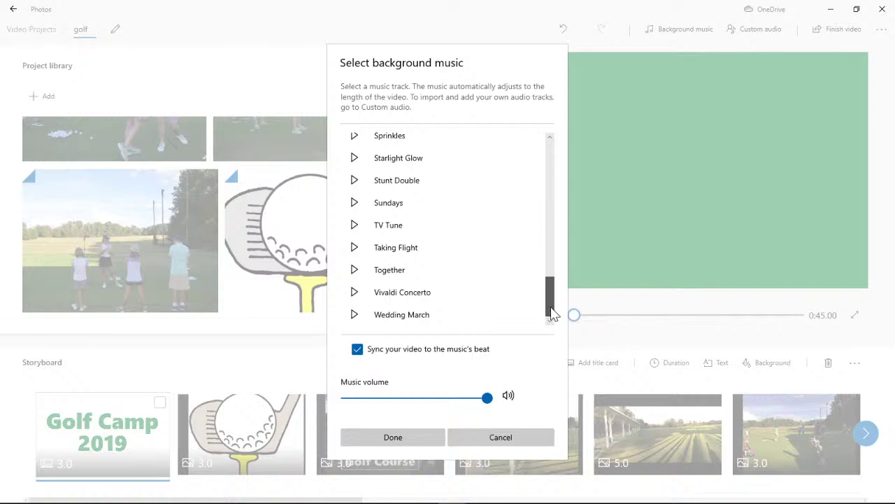
{"action": "left_click", "coordinate": [355, 315]}
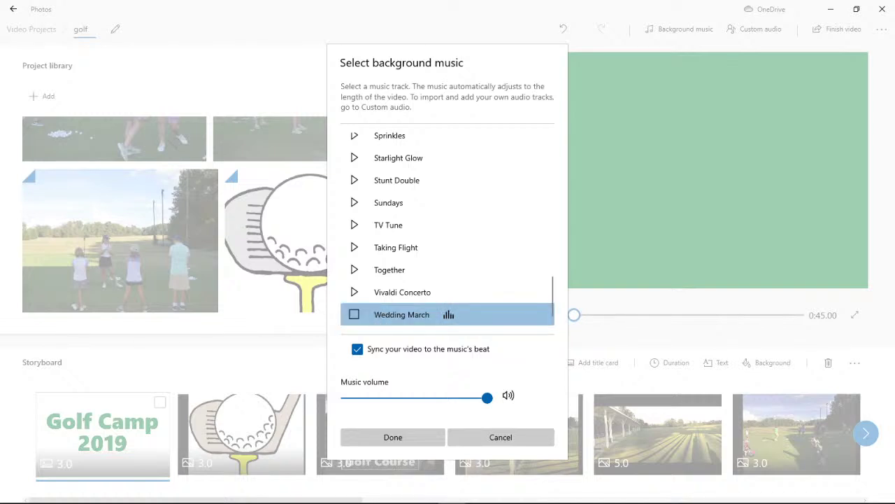
{"action": "left_click", "coordinate": [355, 294]}
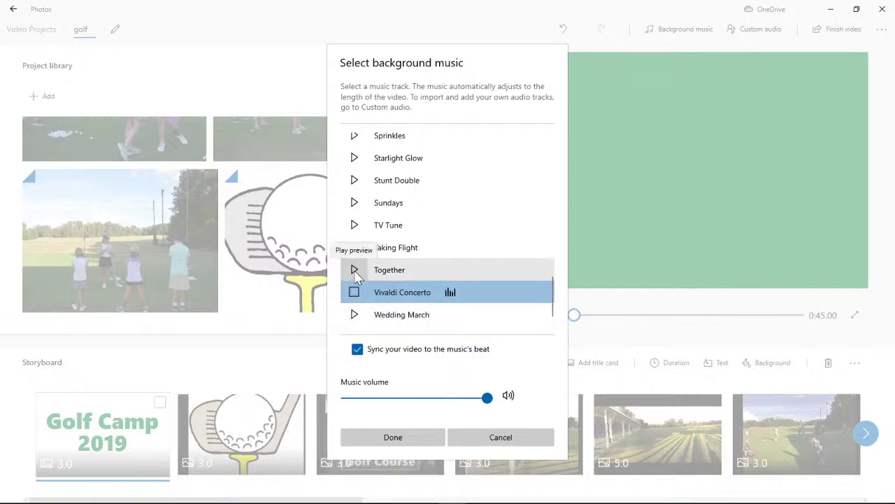
Step: Preview the background music tracks Together and Taking Flight
{"action": "left_click", "coordinate": [355, 271]}
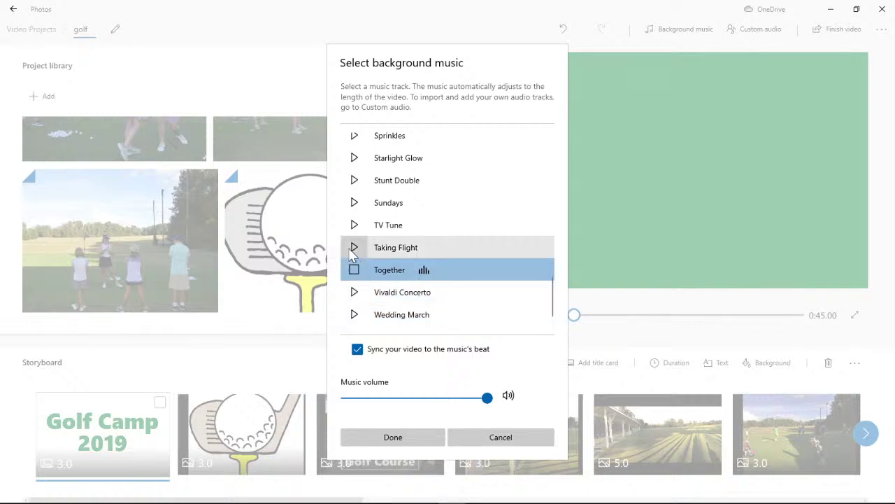
{"action": "left_click", "coordinate": [353, 250]}
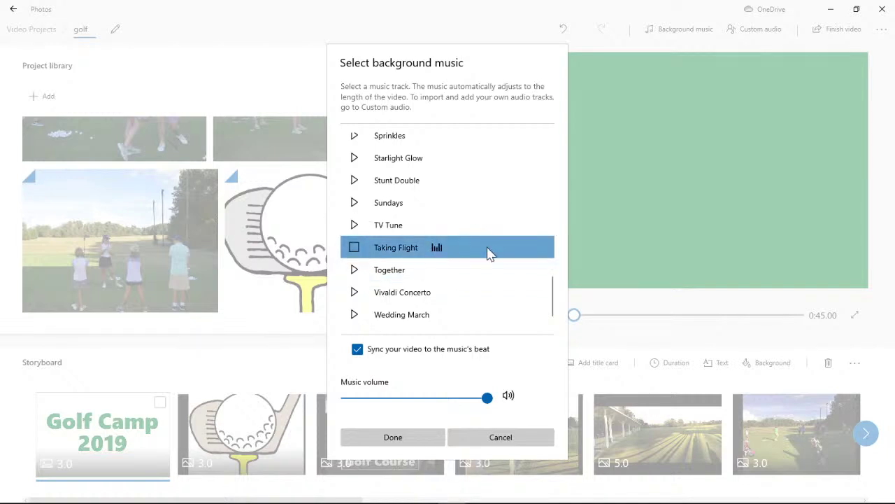
Step: Choose Funky Strut as the background music, turn off syncing the video to the music's beat, and apply the selection
{"action": "left_click_drag", "start_coordinate": [553, 294], "coordinate": [550, 213]}
{"action": "left_click_drag", "start_coordinate": [550, 203], "coordinate": [549, 191]}
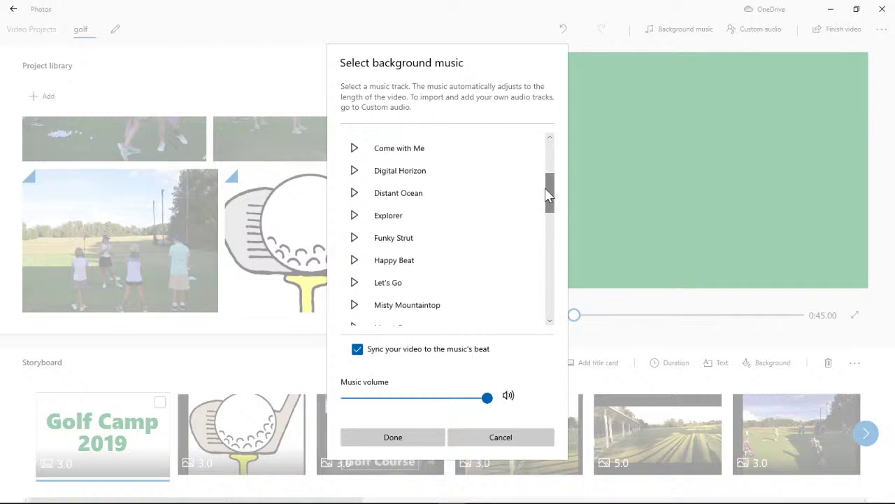
{"action": "left_click", "coordinate": [438, 240]}
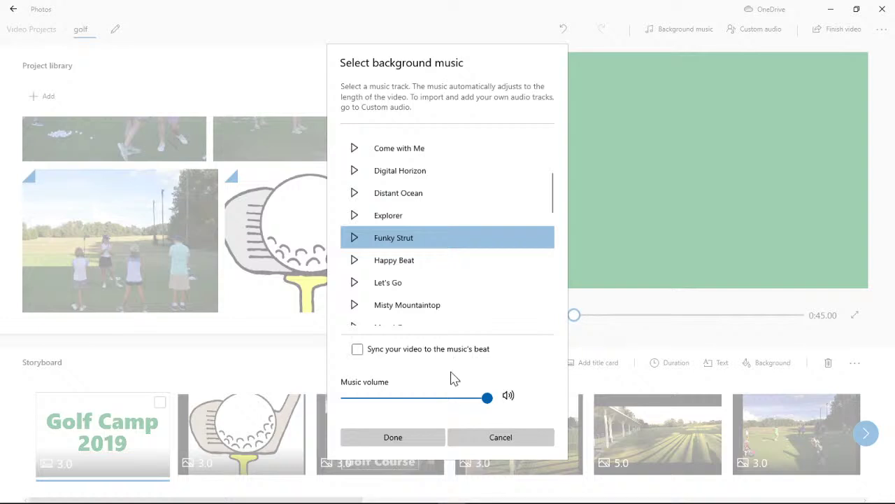
{"action": "left_click", "coordinate": [411, 439]}
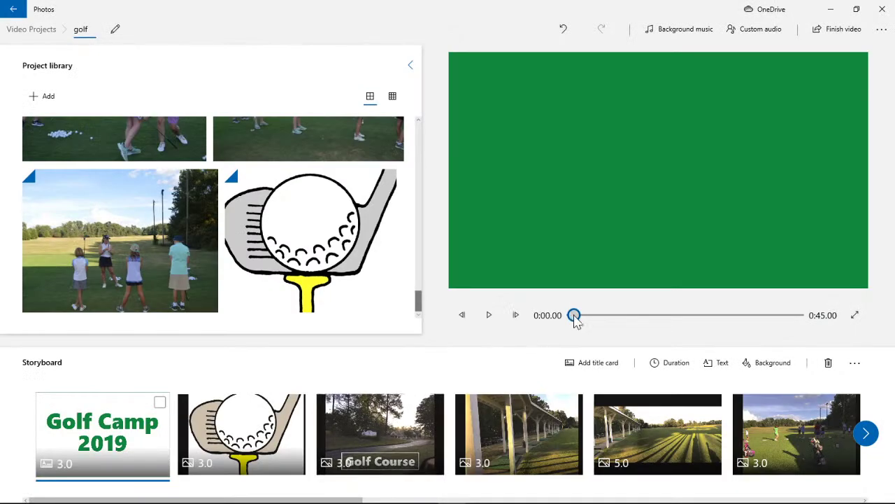
Step: Play the golf camp video from the beginning in full-screen view
{"action": "left_click", "coordinate": [855, 315]}
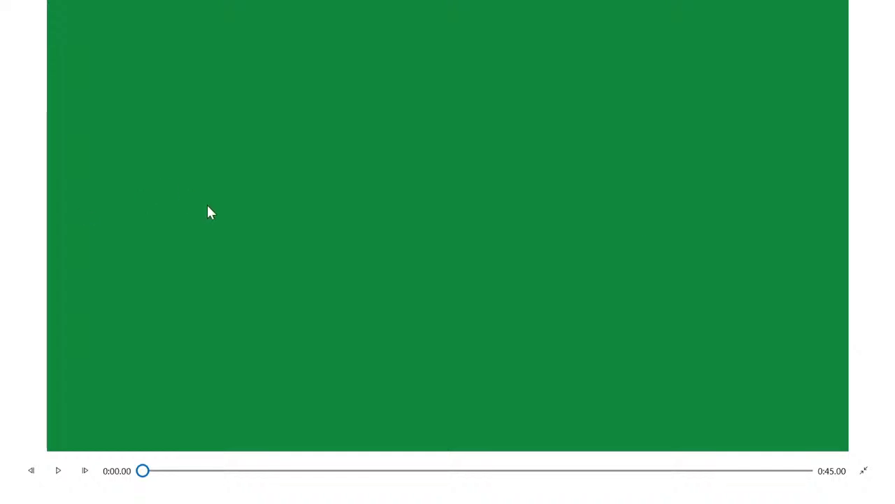
{"action": "left_click", "coordinate": [59, 470]}
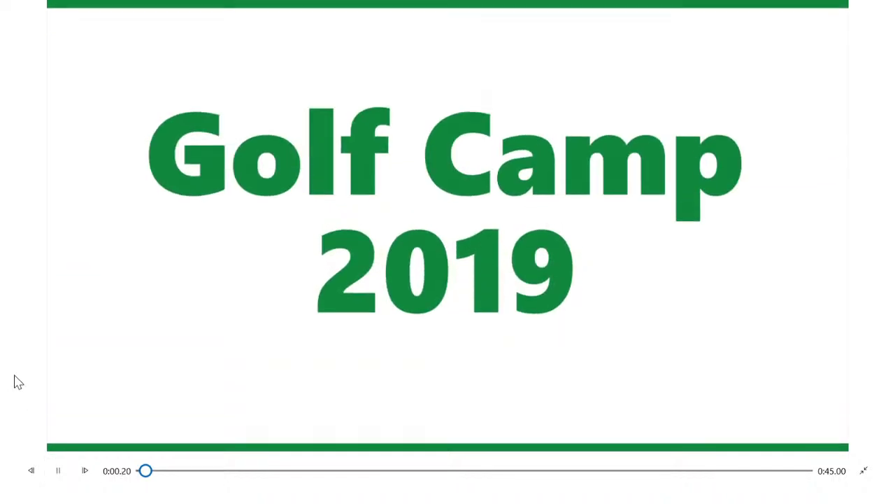